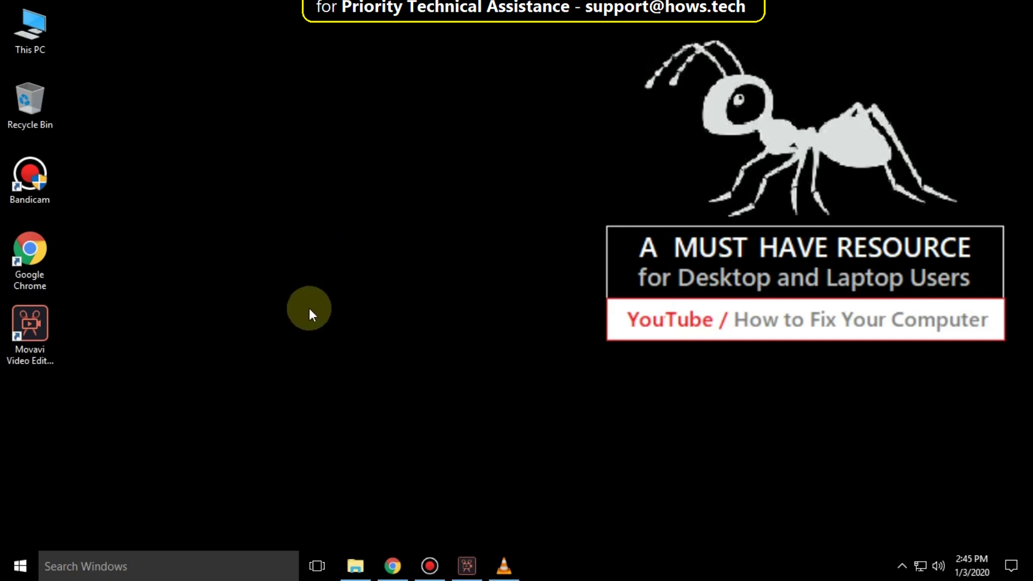
Search for cmd and launch Command Prompt as administrator.
click(202, 566)
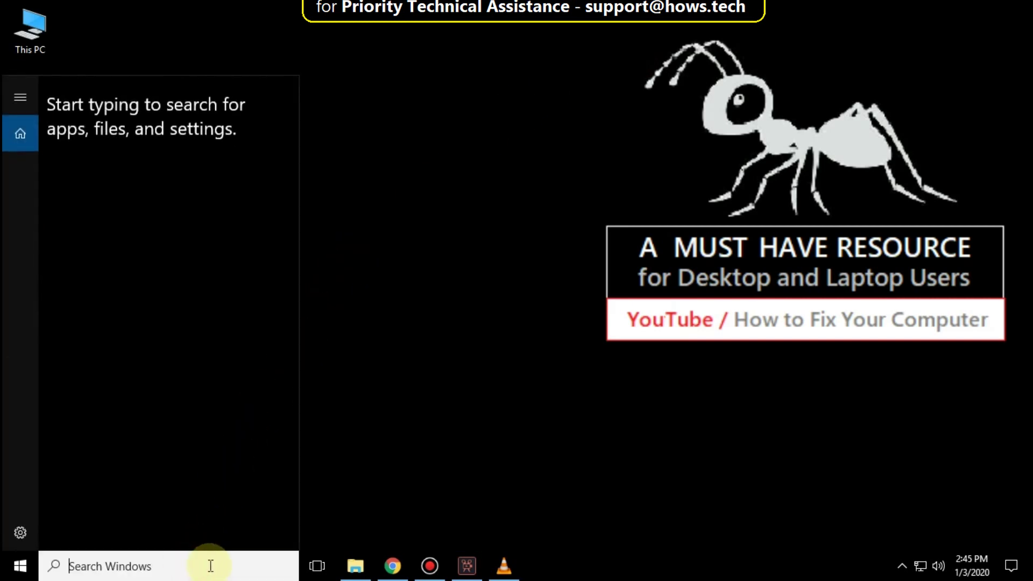
text(cmd)
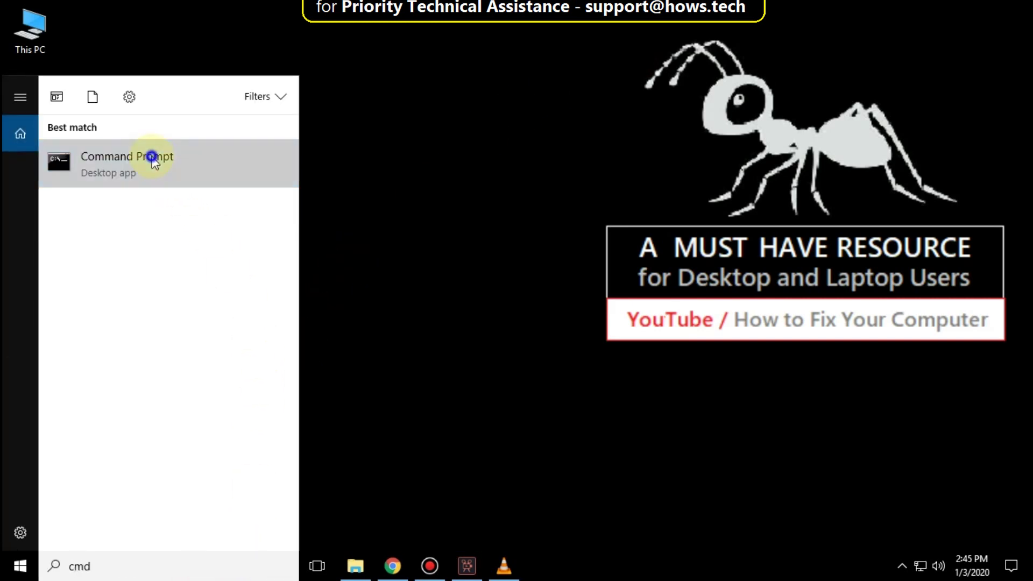
right_click(152, 158)
click(179, 176)
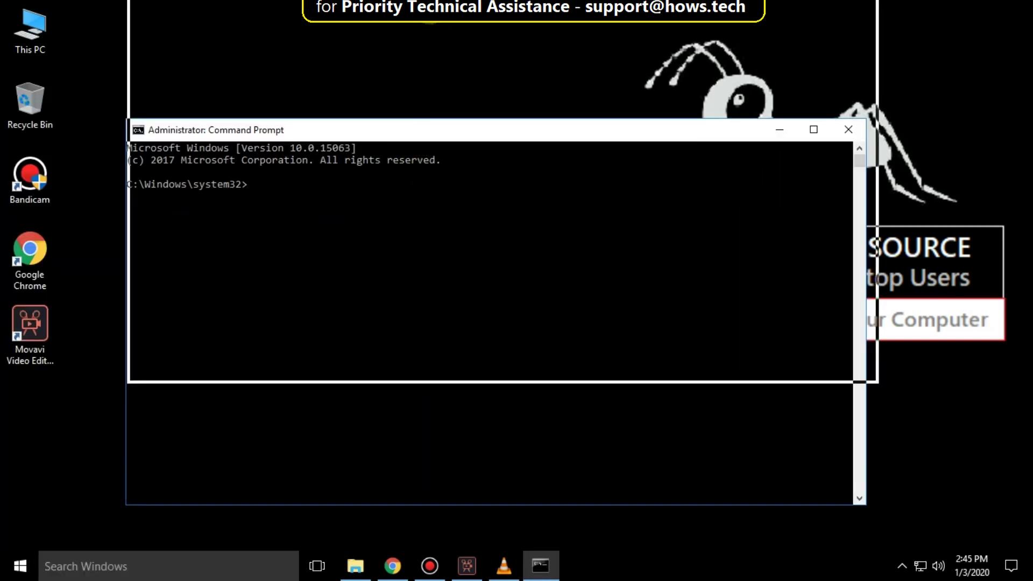
text(ipconfig/)
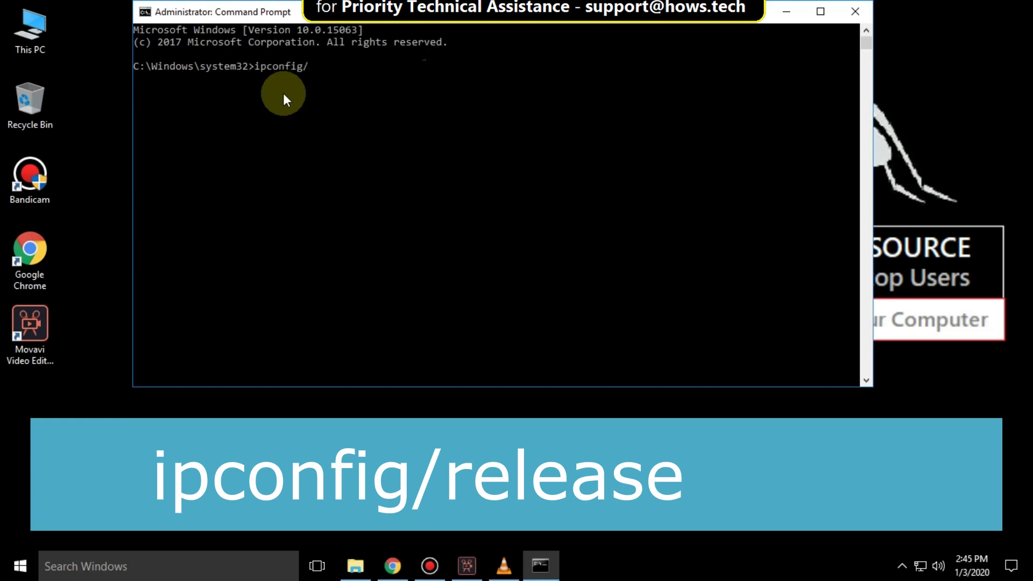
text(release)
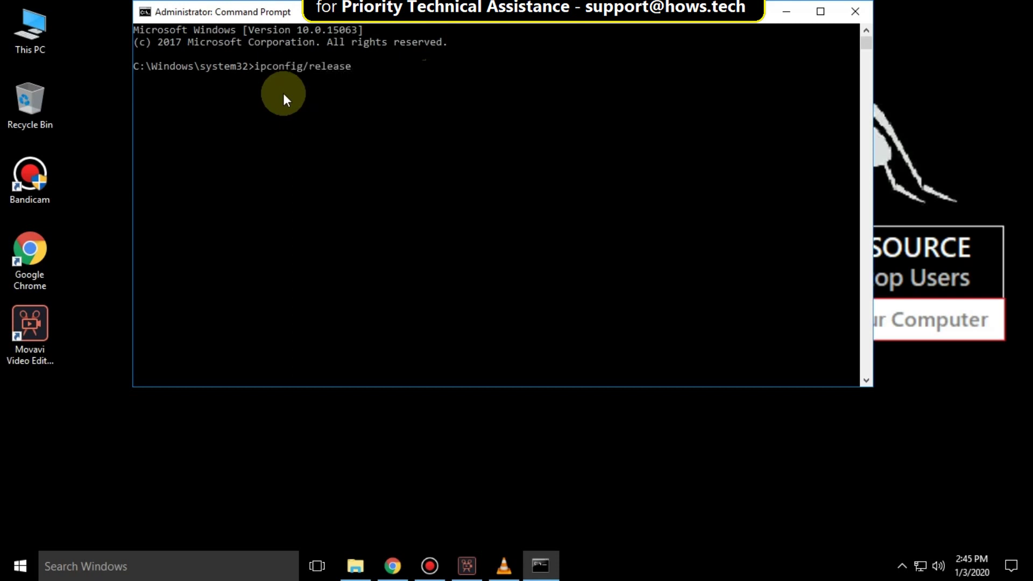
Run ipconfig/release and ipconfig/flushdns in Command Prompt.
key(Return)
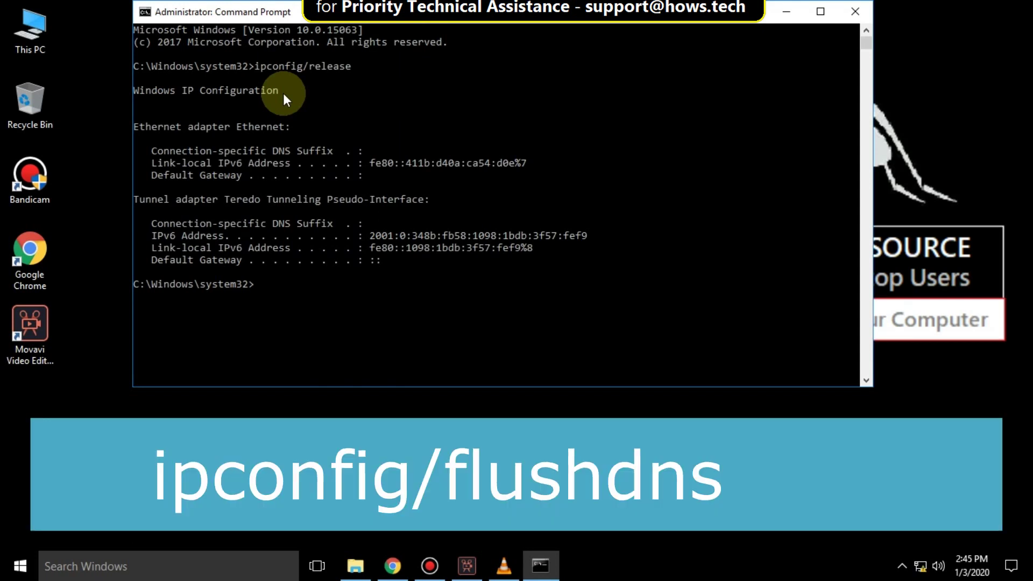
text(ipconfig)
text(/flushdns)
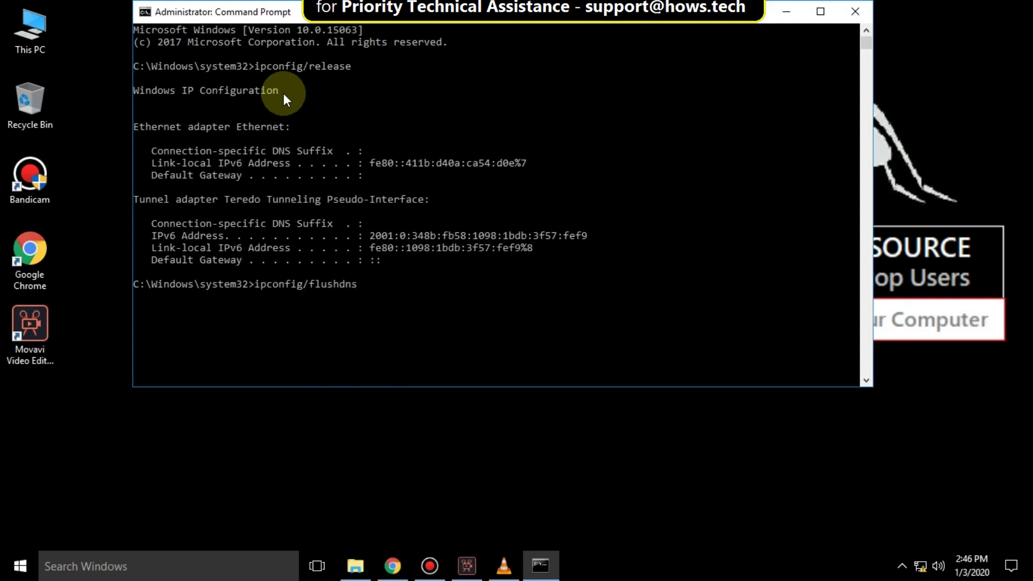
key(Return)
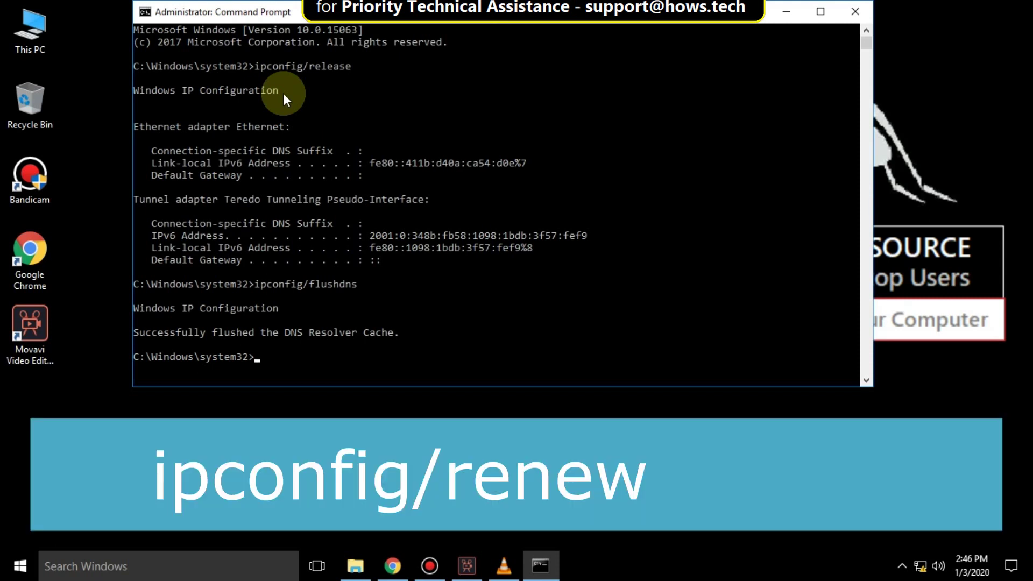
text(ipconfig)
text(/renew)
Complete ipconfig/renew, run netsh winsock reset, and exit Command Prompt.
key(Return)
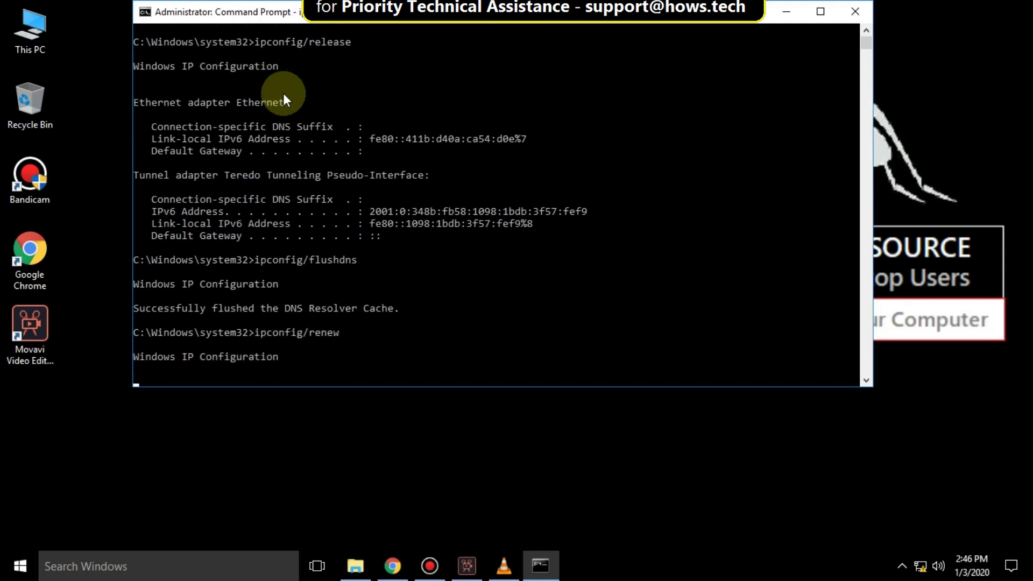
text(netsh )
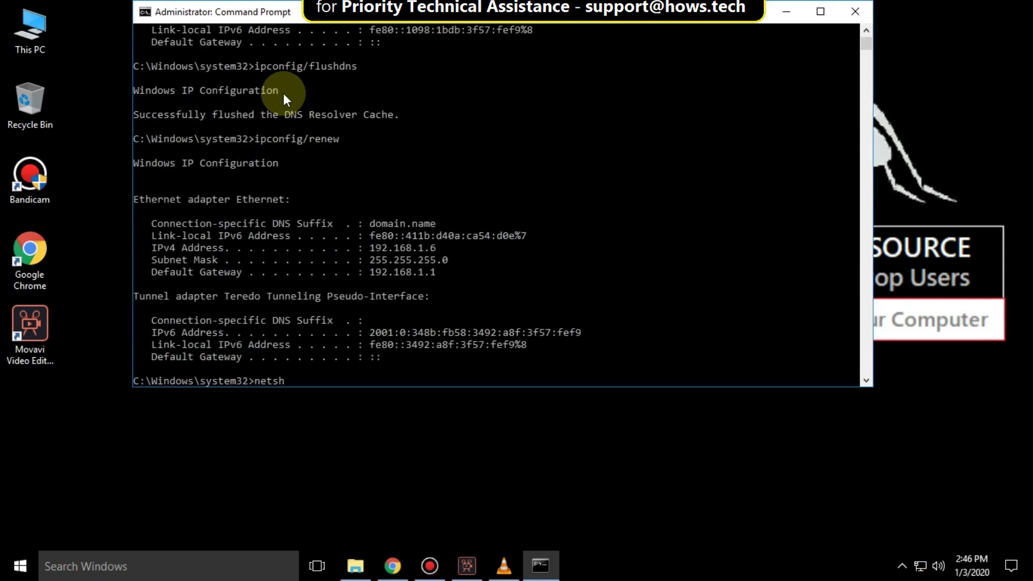
text(winsock reset)
key(Return)
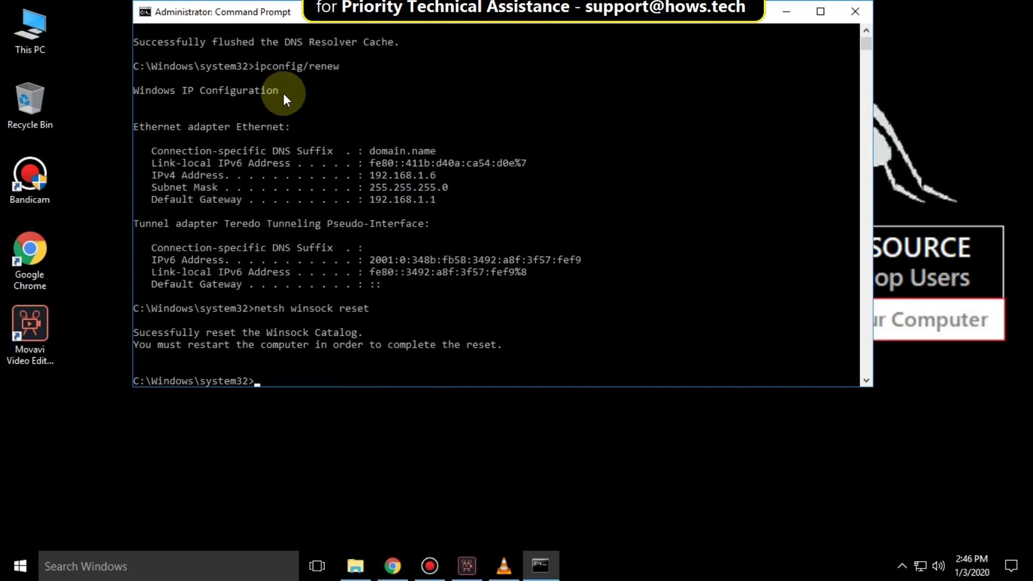
text(ex)
text(it)
key(Return)
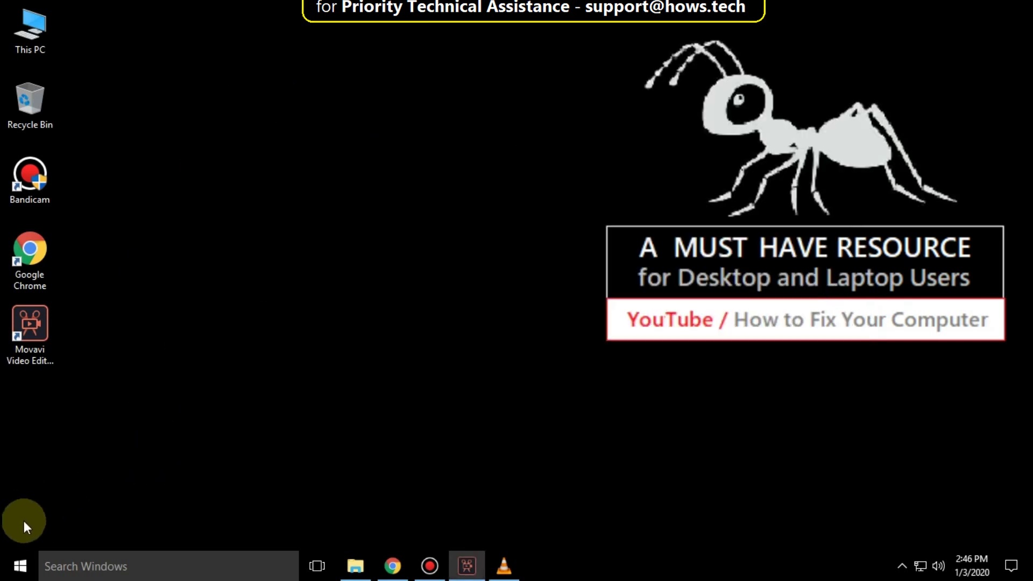
Go through Settings > Network & Internet > Ethernet to the adapter options list.
click(21, 566)
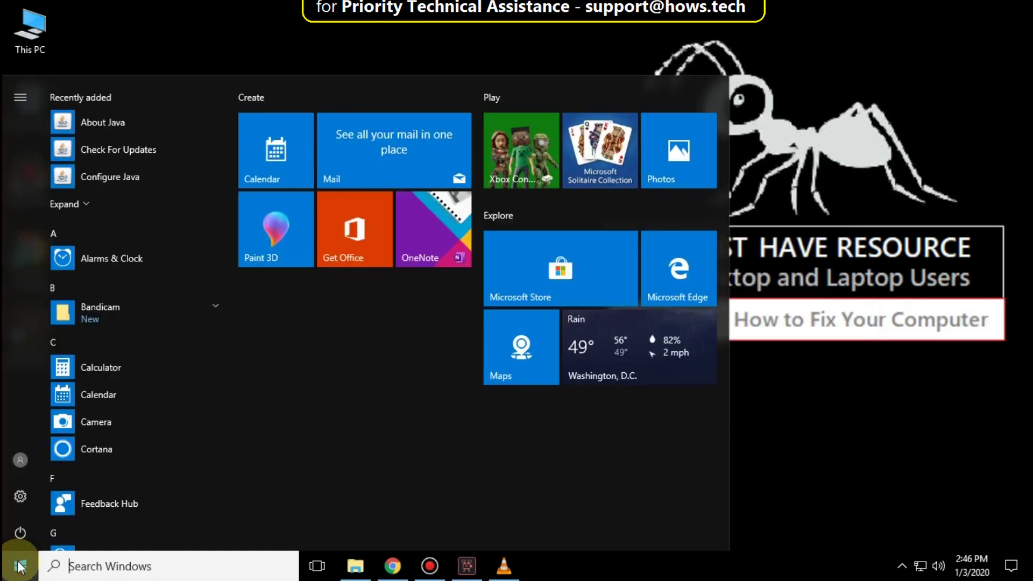
click(21, 499)
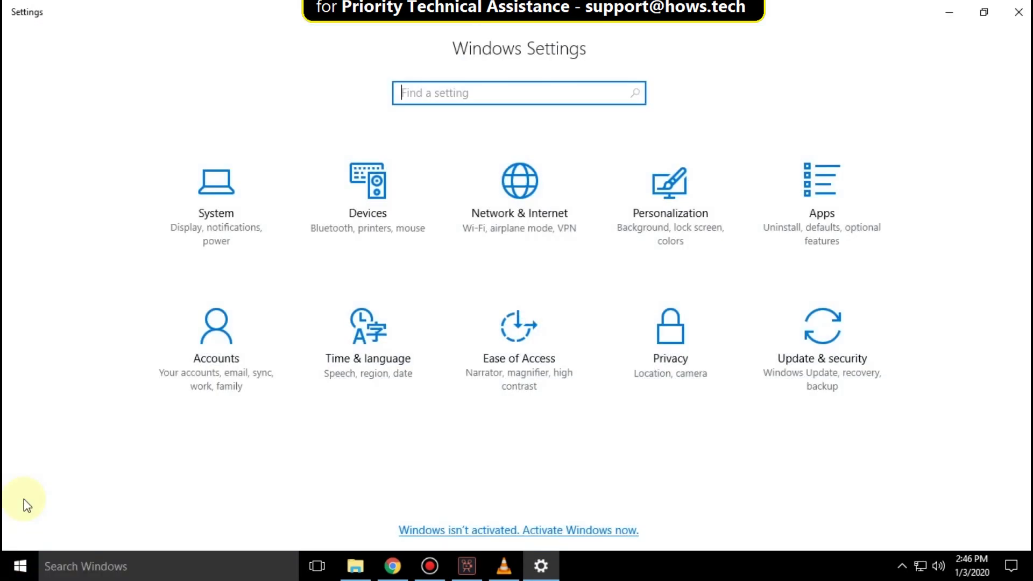
click(519, 196)
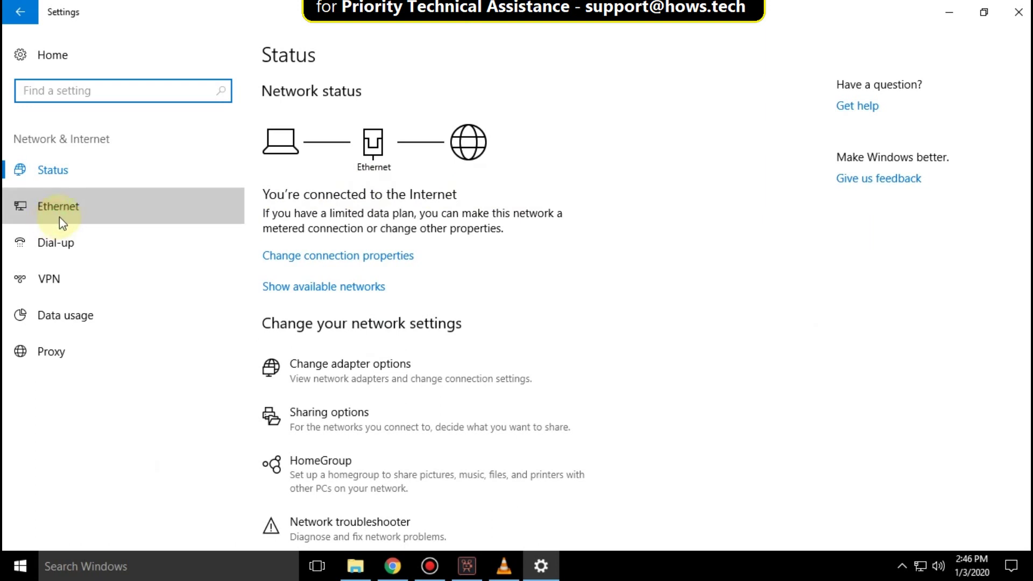
click(61, 215)
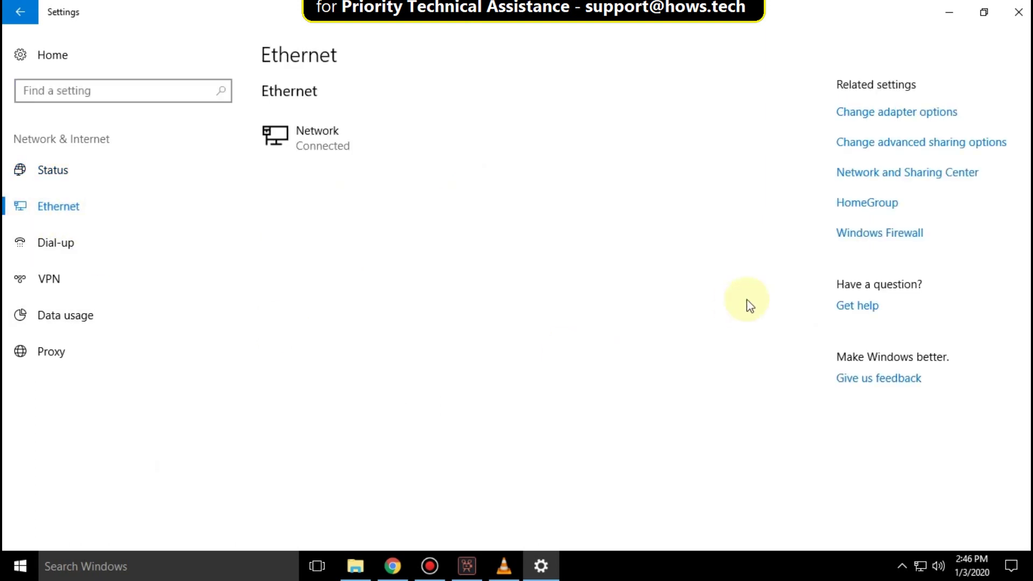
click(869, 115)
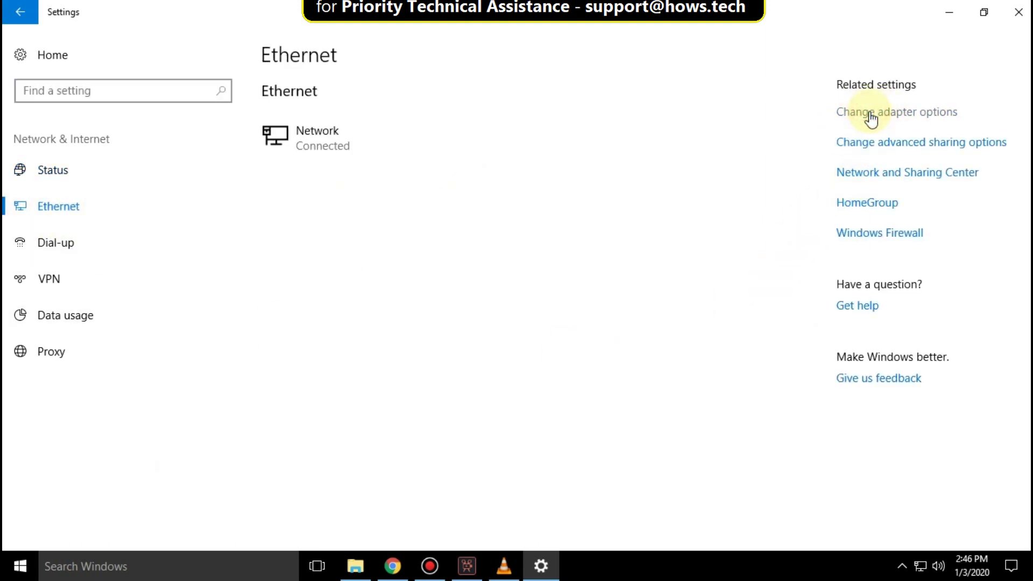
click(870, 114)
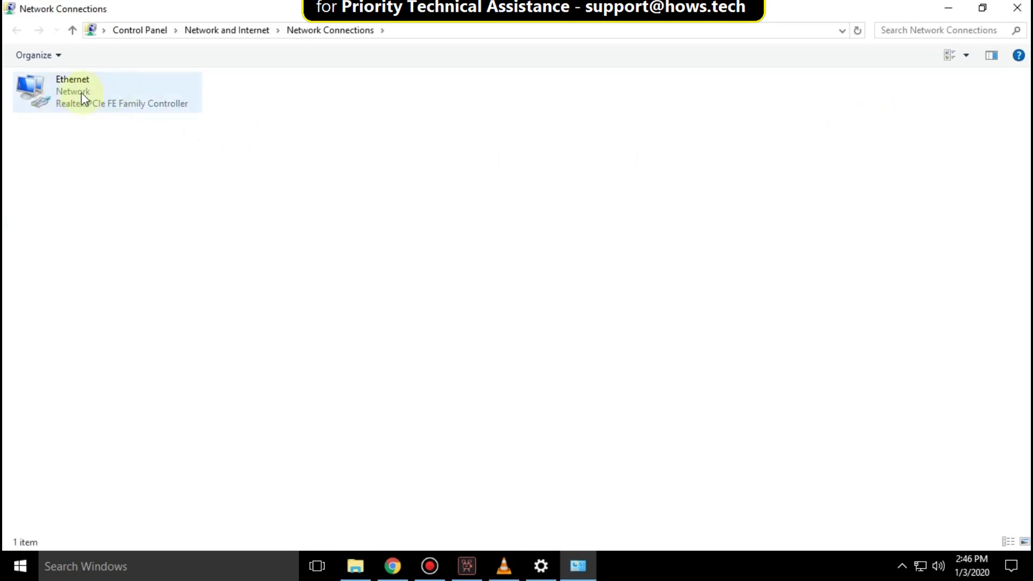
Open the Ethernet adapter's Properties and select Internet Protocol Version 4 (TCP/IPv4).
click(102, 92)
right_click(102, 91)
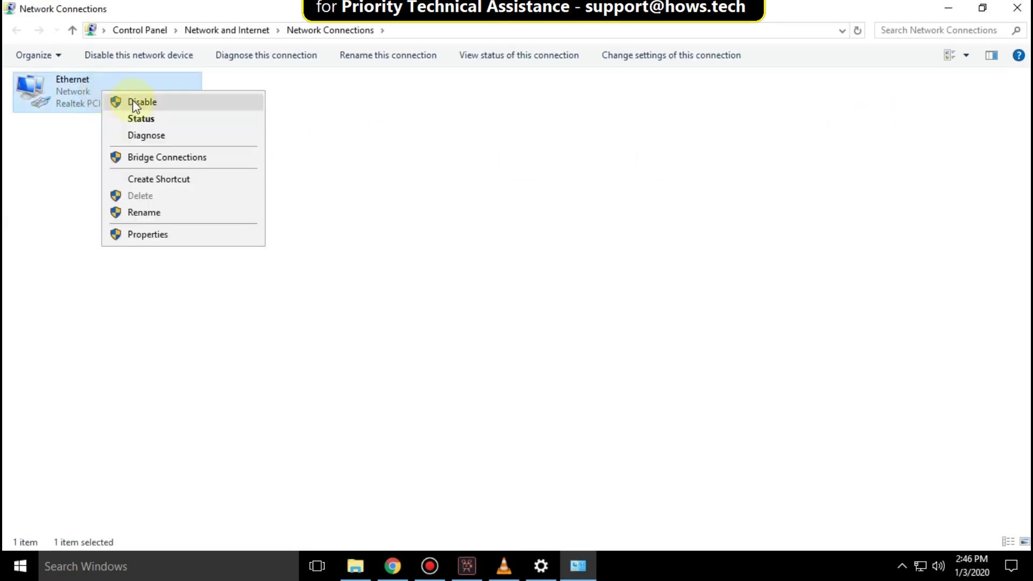
click(150, 234)
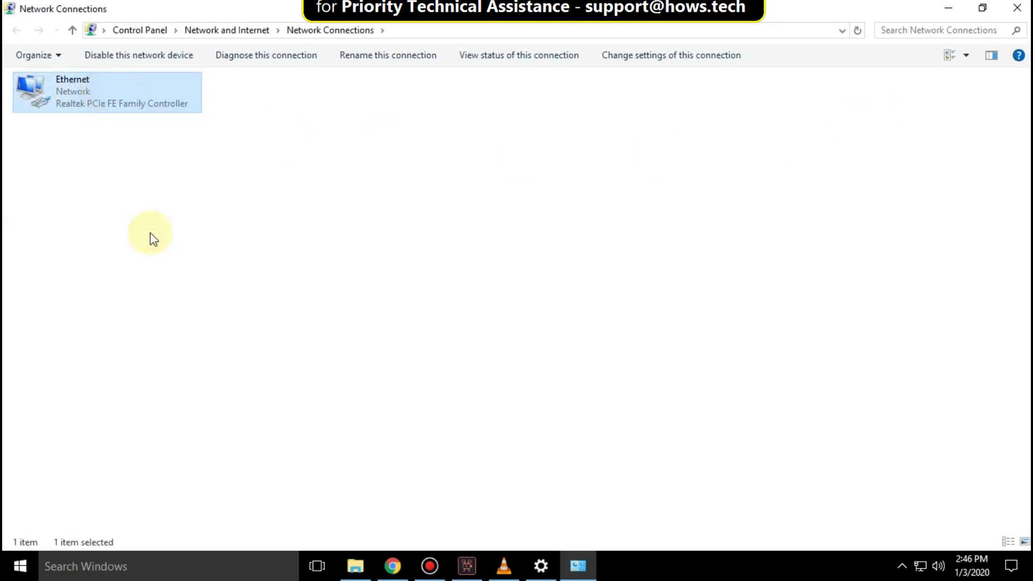
click(101, 231)
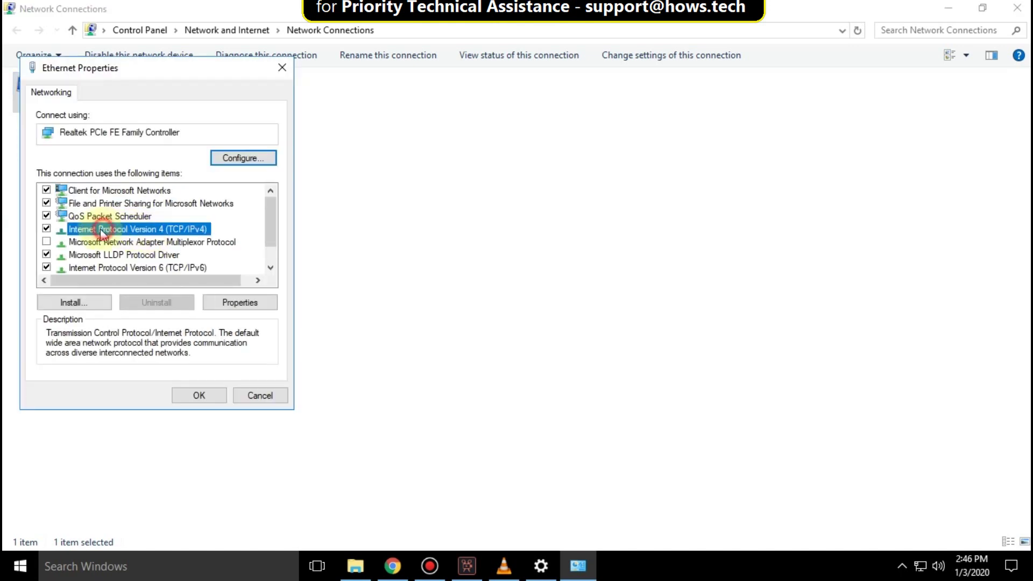
Enter manual DNS servers 8.8.8.8 and 8.8.4.4, tick Validate settings, and confirm with OK.
click(234, 301)
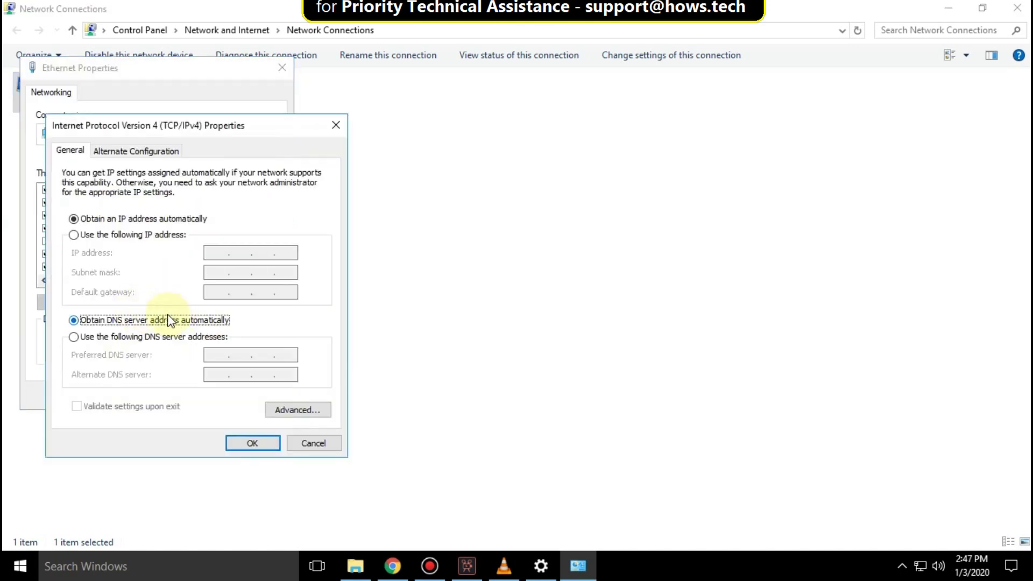
click(77, 337)
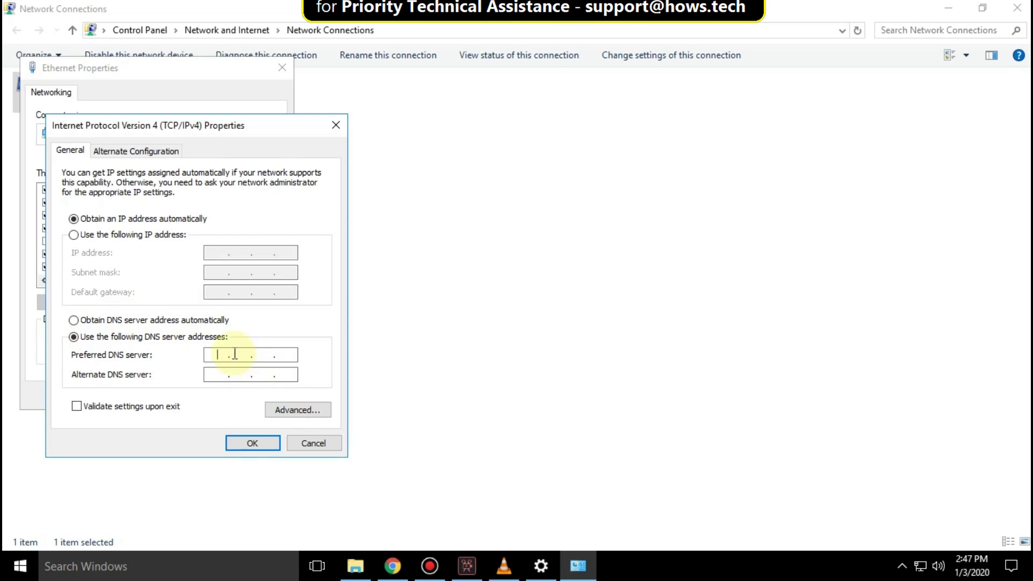
click(234, 354)
text(8 . 8 . 8)
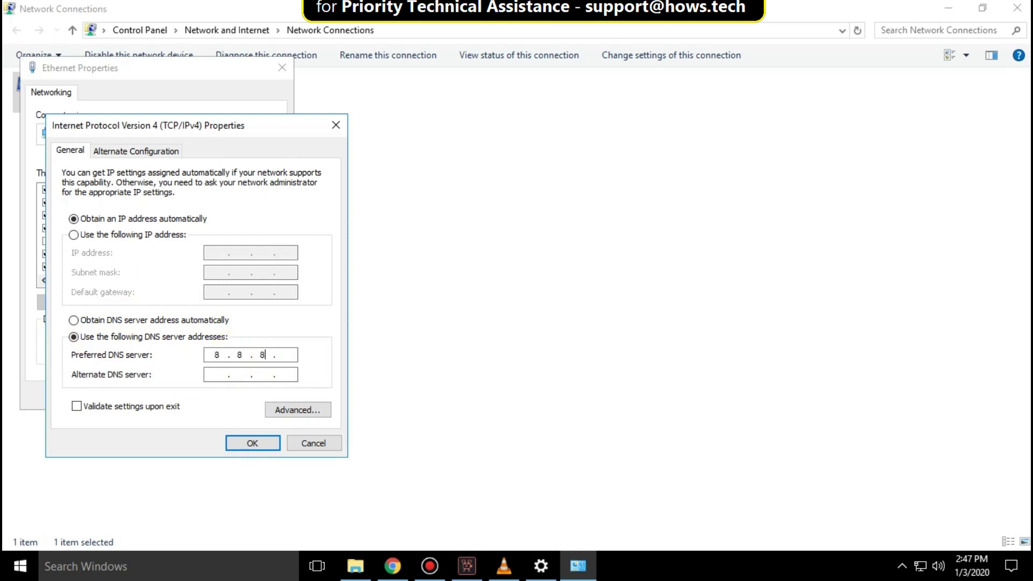
text(.)
click(129, 408)
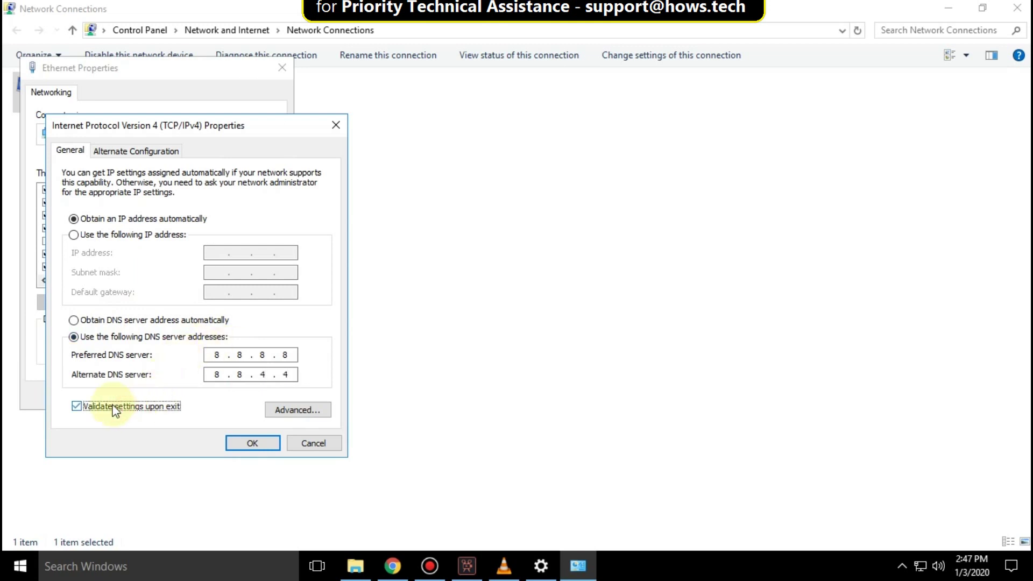
click(247, 441)
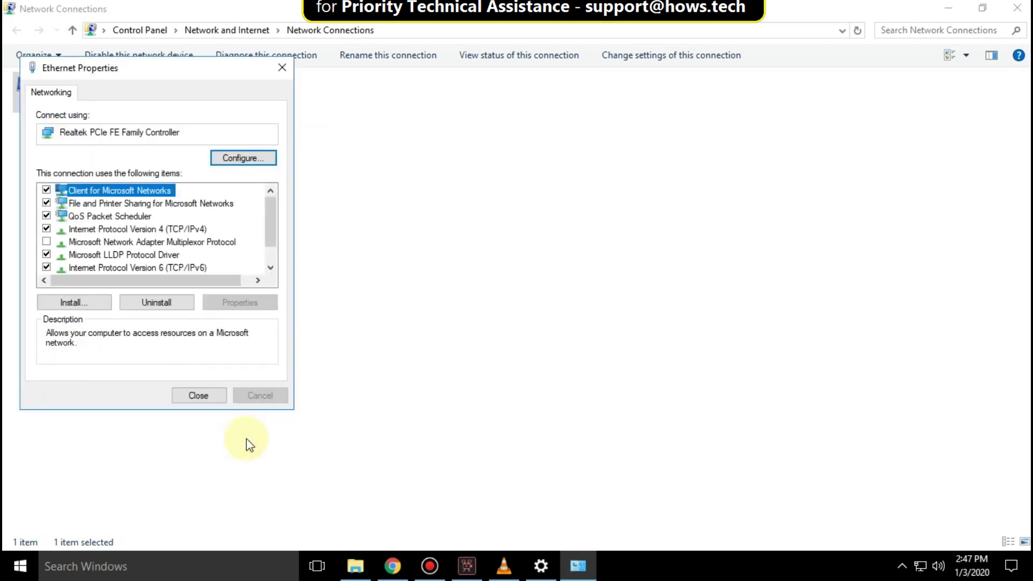
Close Ethernet Properties, refresh the connections list, and close Network Connections.
click(201, 395)
right_click(591, 242)
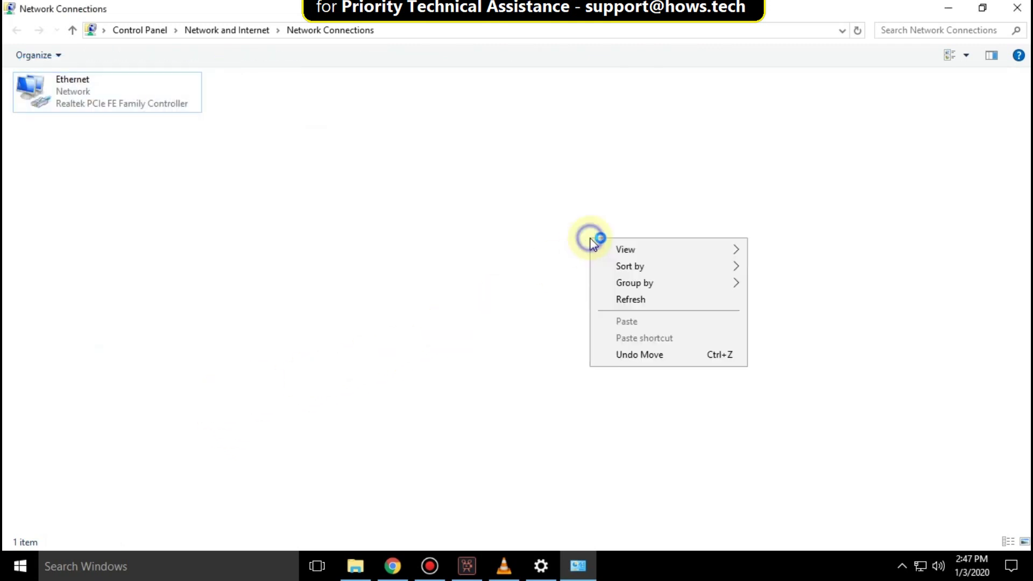
click(620, 298)
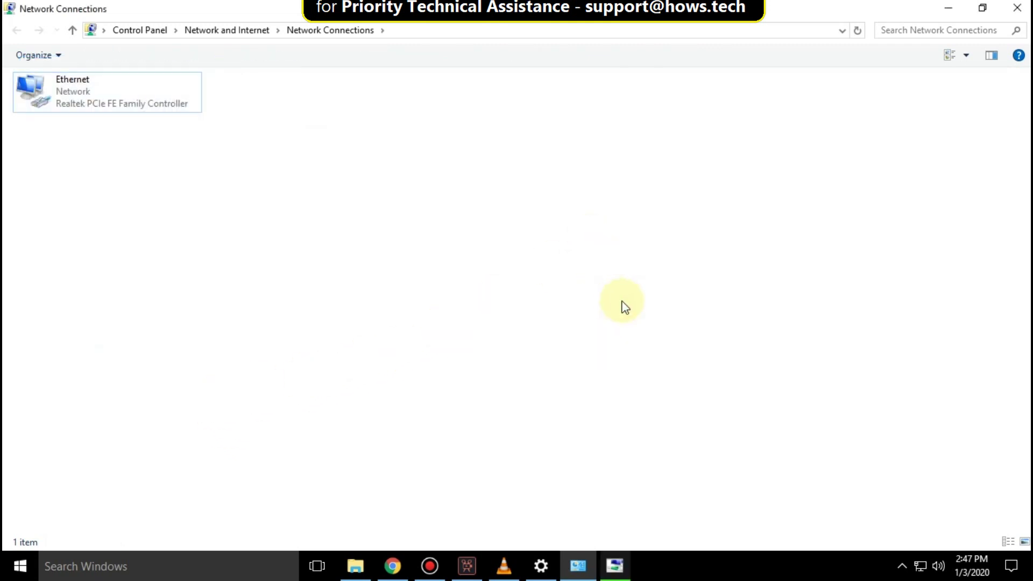
click(1017, 9)
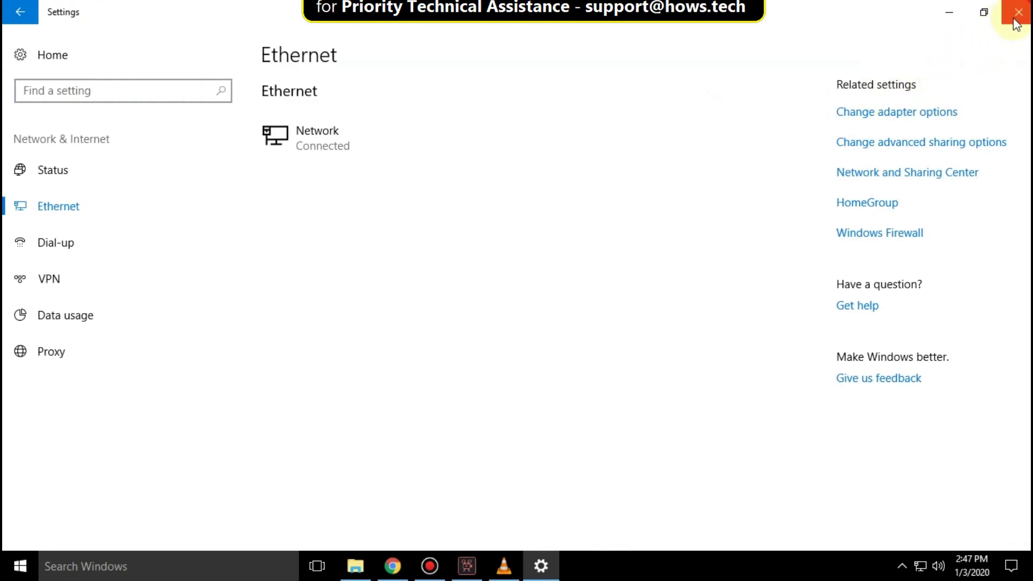